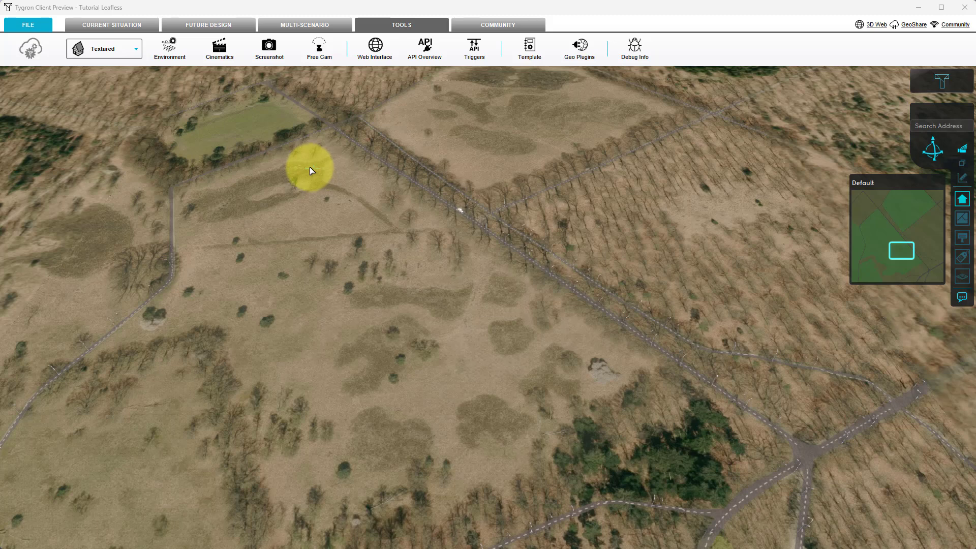
Open the current situation's overlays and show the Inference overlay.
click(128, 26)
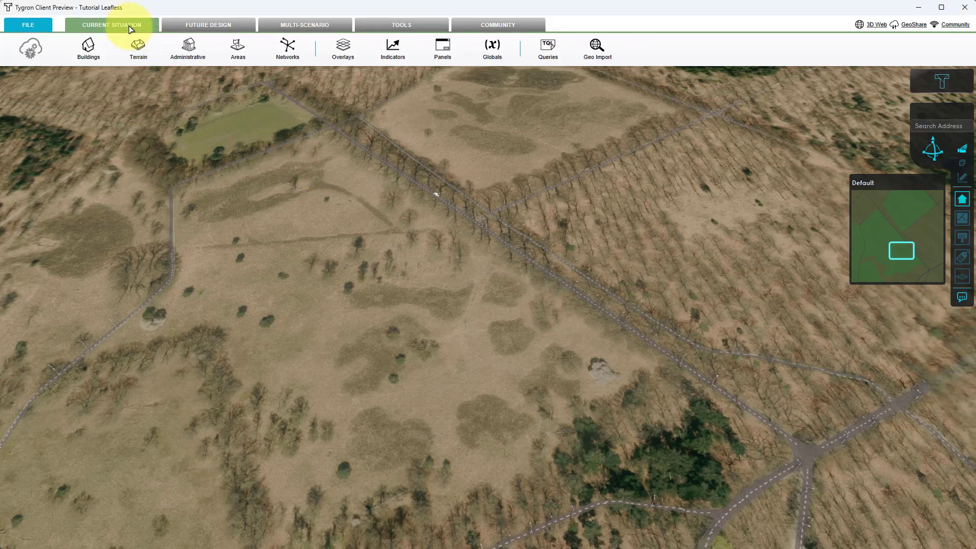
click(336, 49)
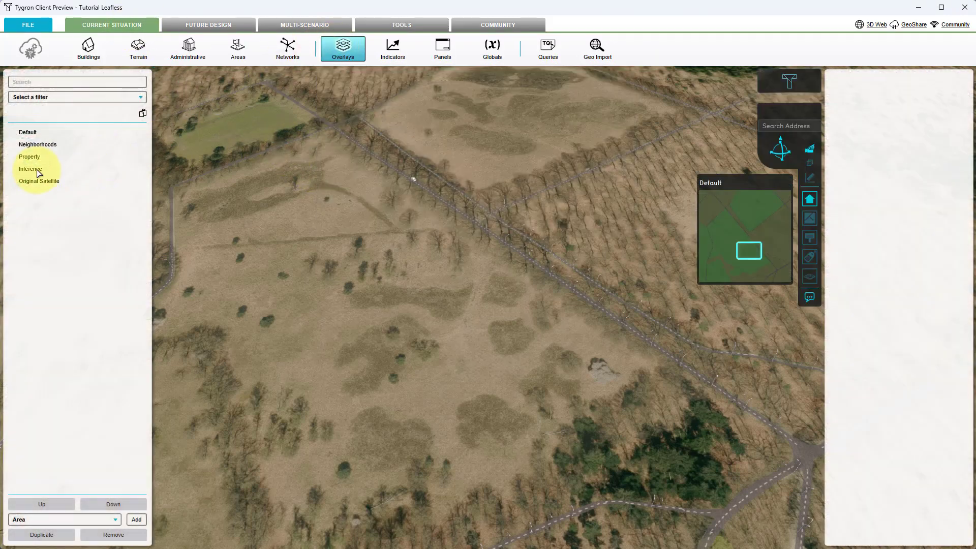
click(31, 169)
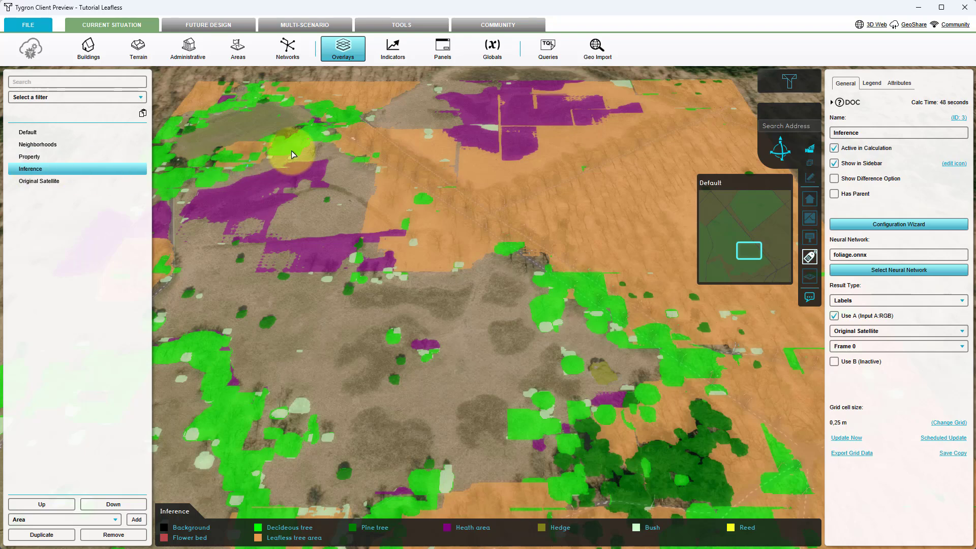
Add a Digital Terrain Model height map overlay and update its grid.
click(340, 50)
click(471, 198)
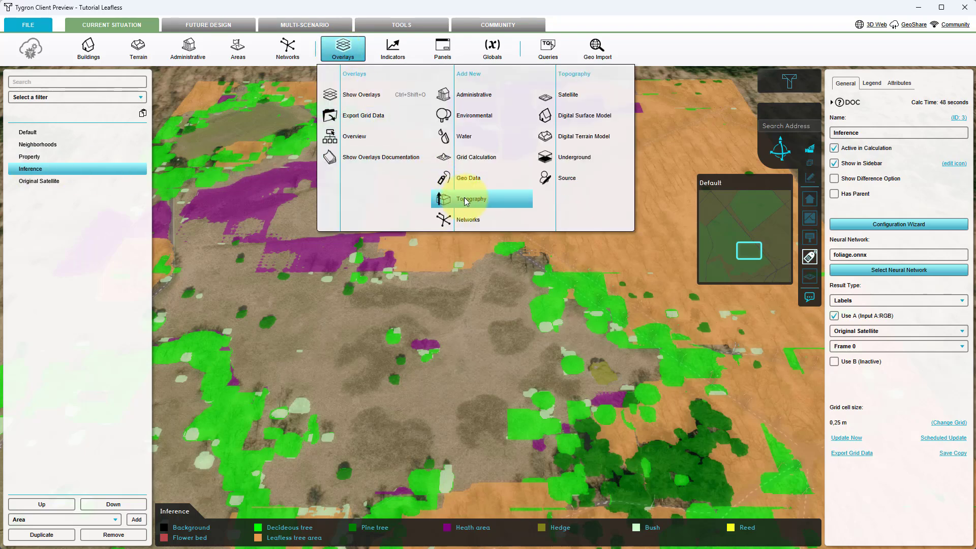
click(583, 135)
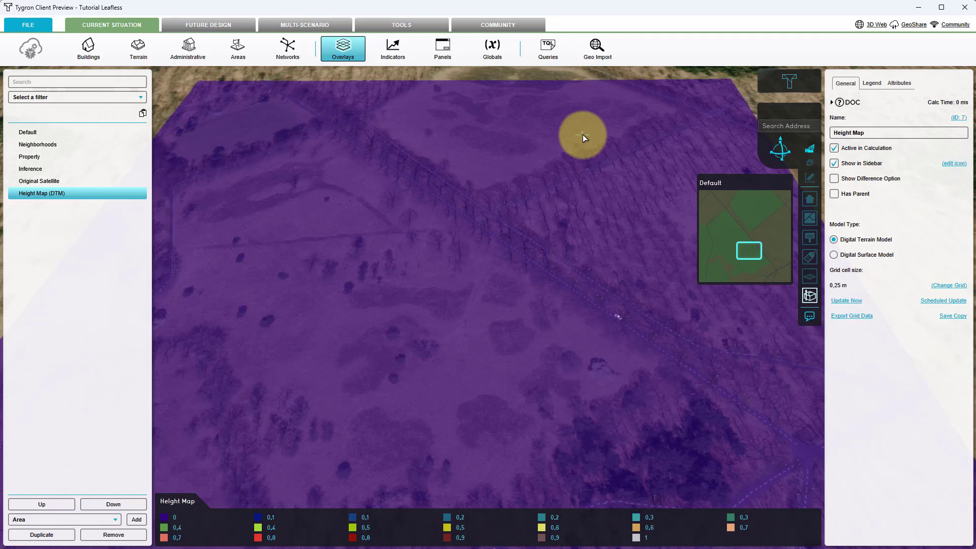
click(854, 300)
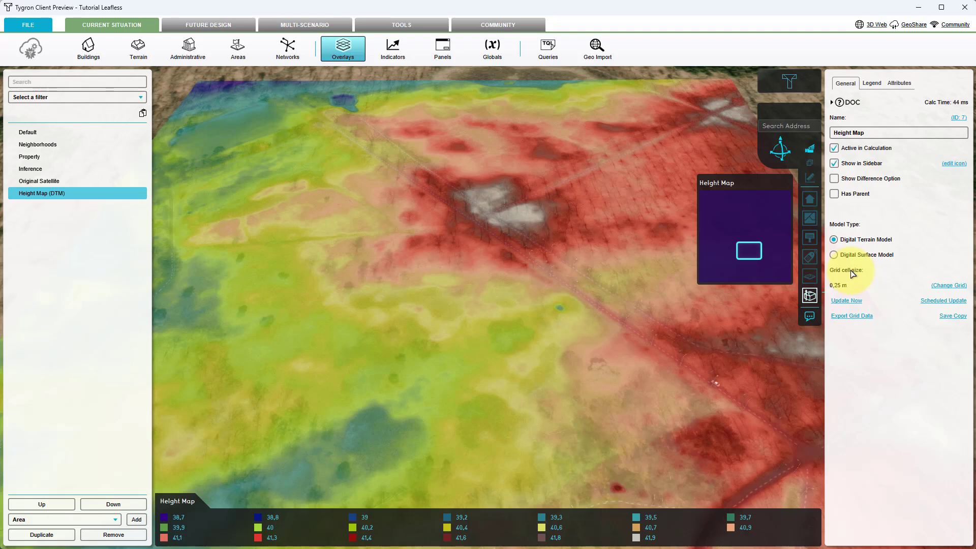
Add a new WCS overlay to the project.
click(342, 46)
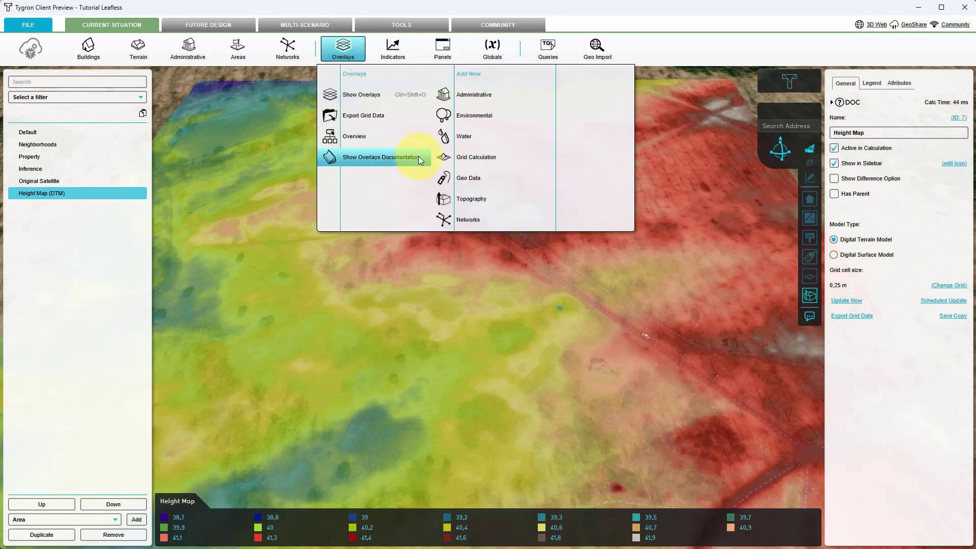
mouse_move(485, 178)
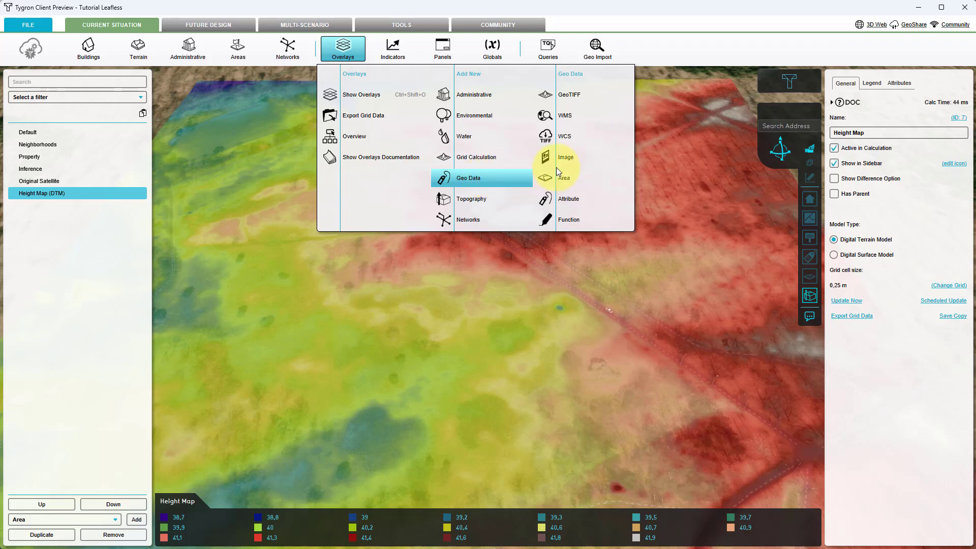
click(568, 138)
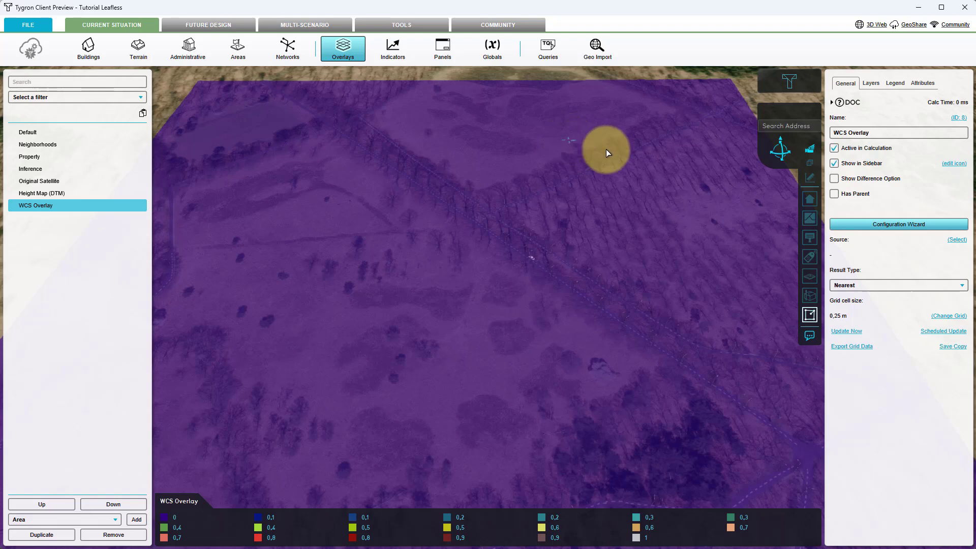
Configure the WCS overlay with the AHN4 service, layer dsm_05m and Nearest output, and update its grid.
click(905, 227)
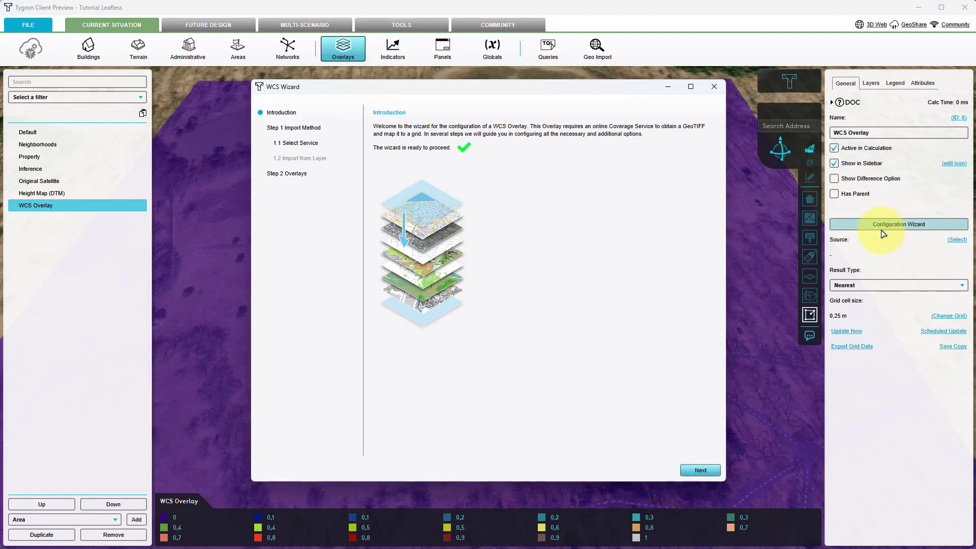
click(687, 469)
click(687, 469)
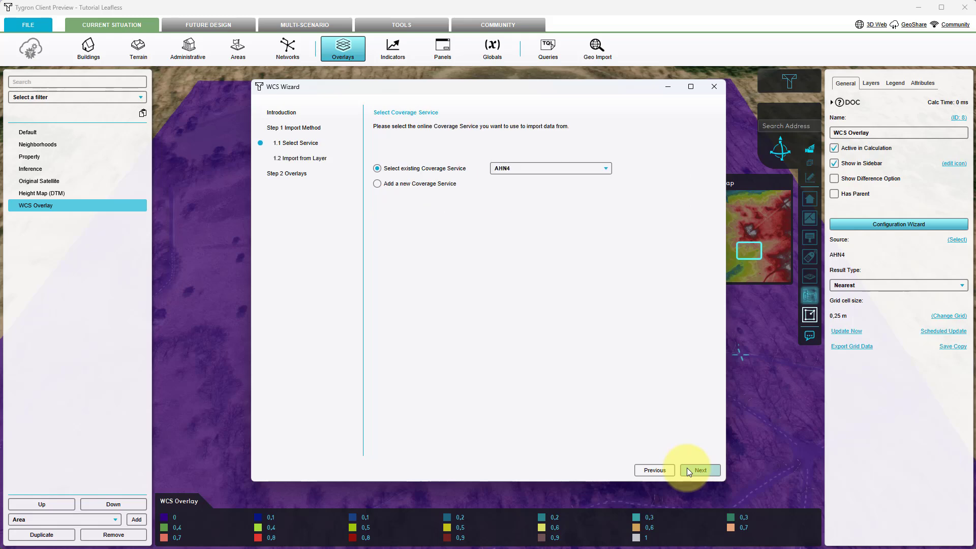
click(688, 469)
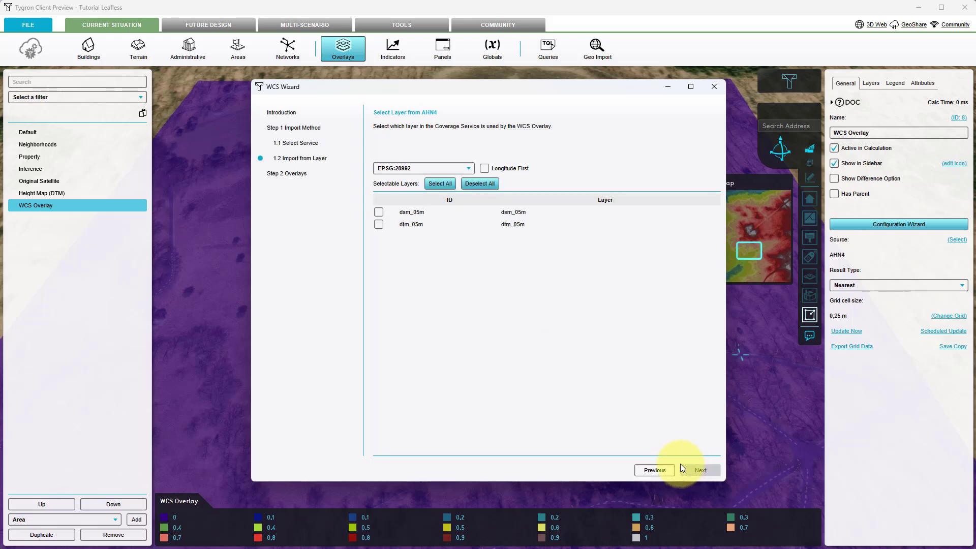
click(379, 212)
click(712, 471)
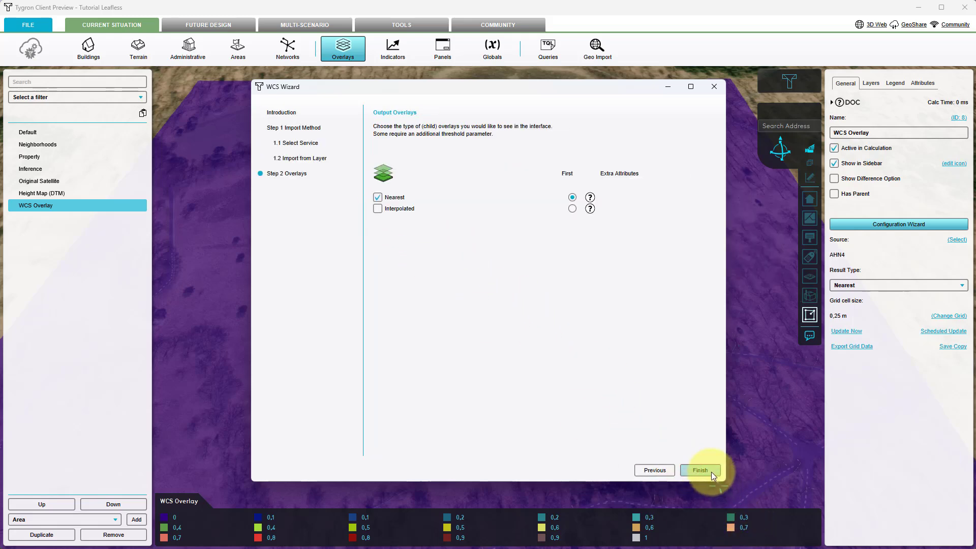
click(710, 472)
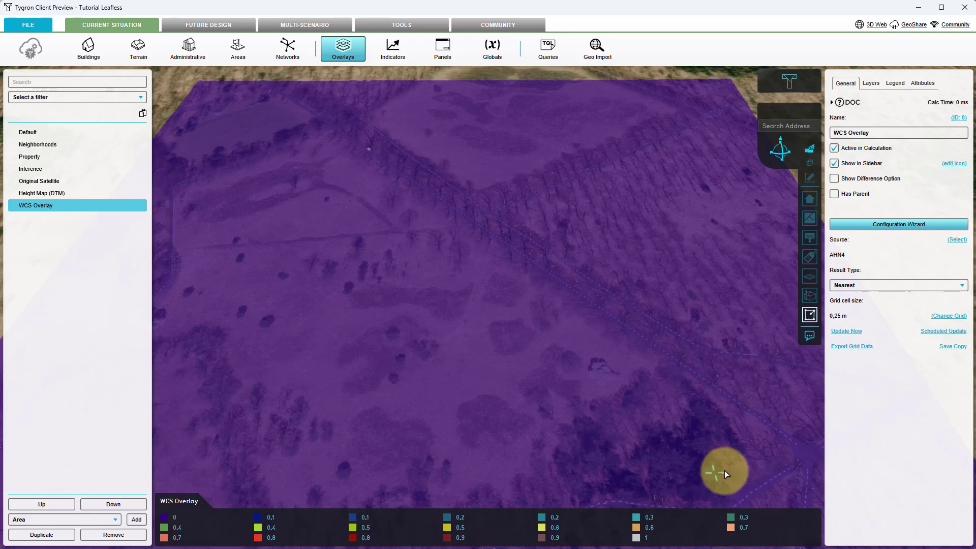
click(841, 333)
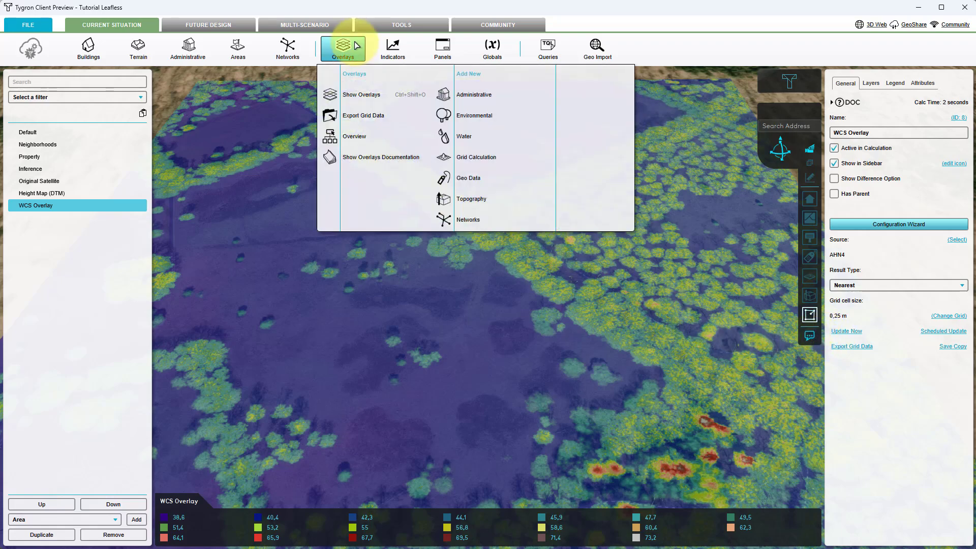
Add a Combo grid calculation overlay.
click(334, 53)
click(333, 55)
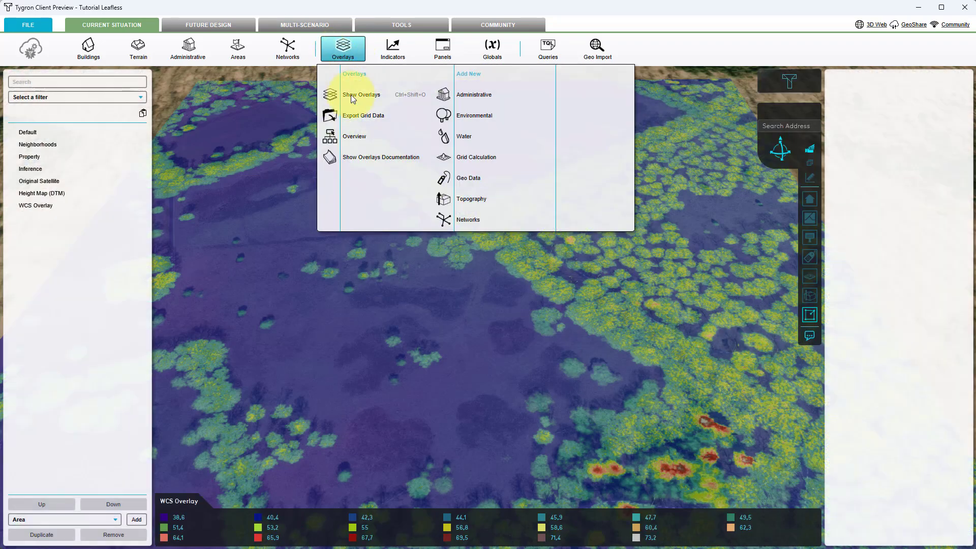
mouse_move(467, 160)
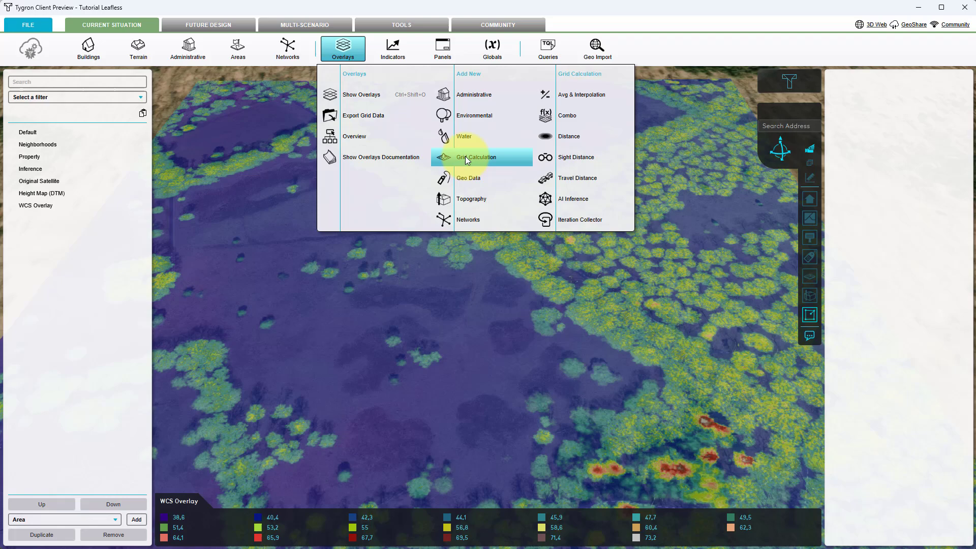
click(566, 117)
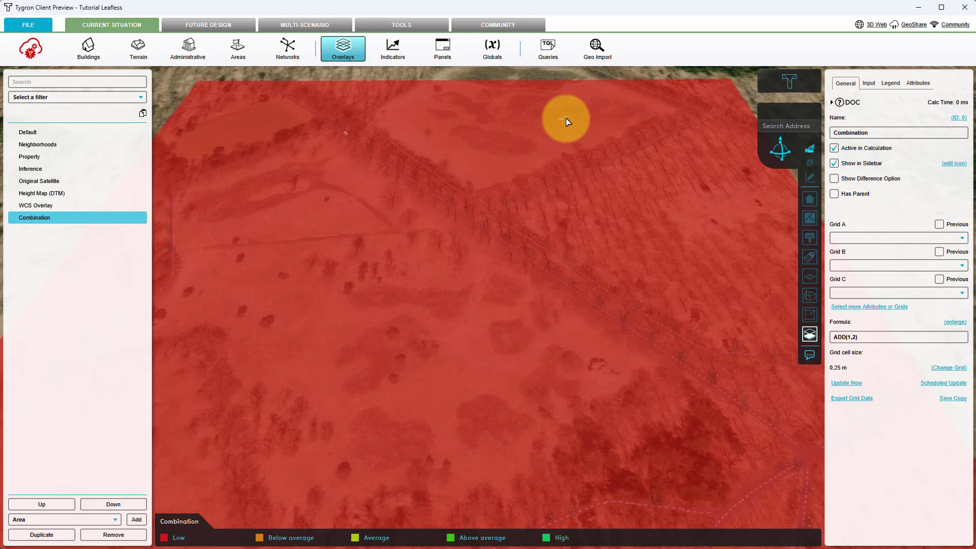
Set the Combination overlay's Grid A to WCS Overlay, Grid B to Height Map and Grid C to Inference.
click(872, 238)
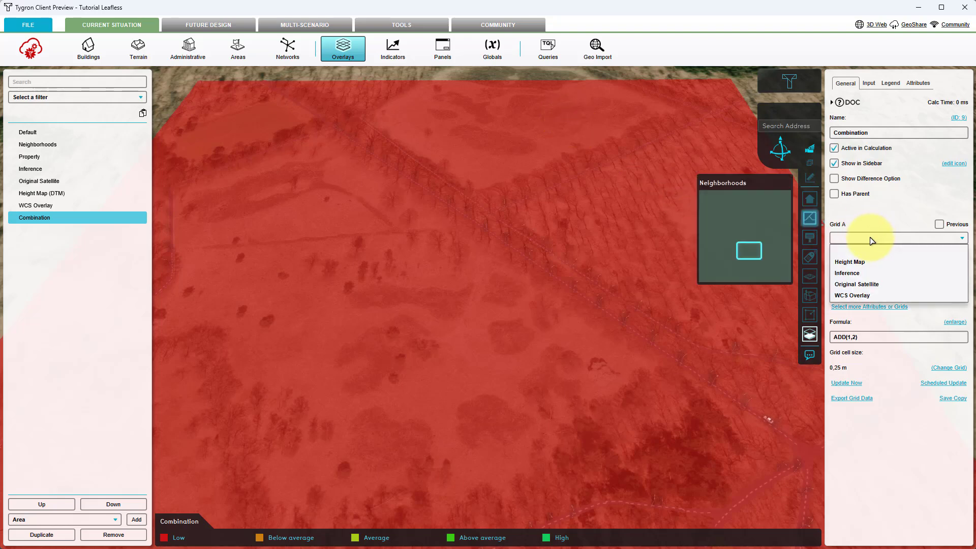
click(857, 294)
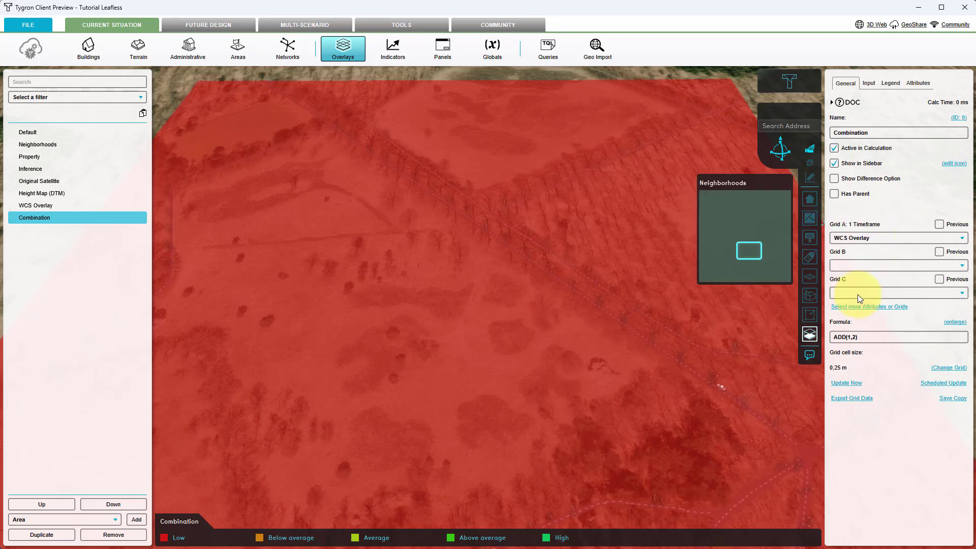
click(859, 265)
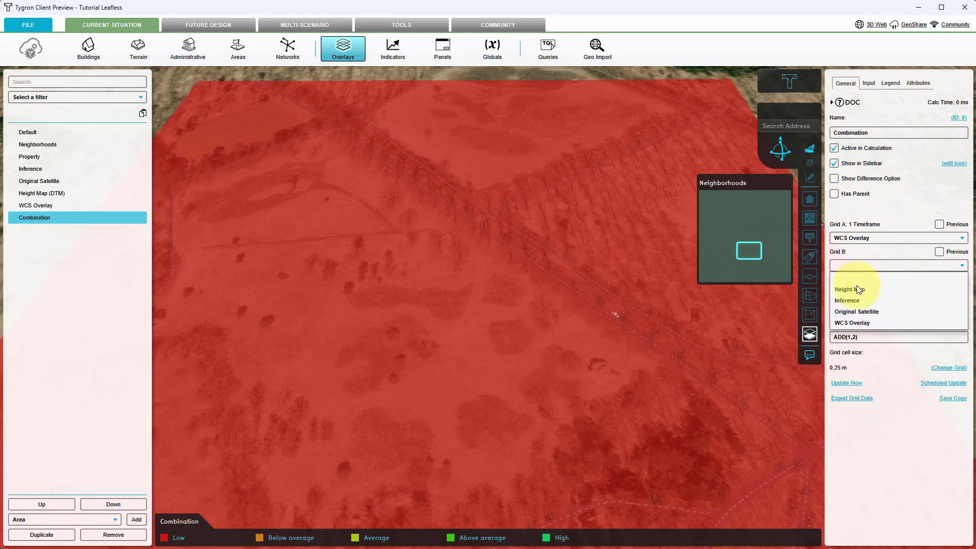
click(856, 289)
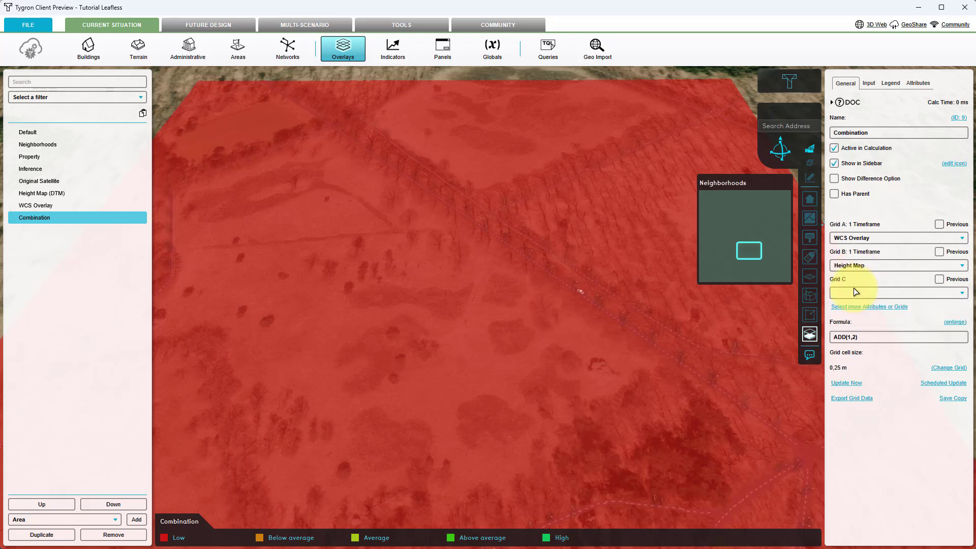
click(856, 292)
click(847, 330)
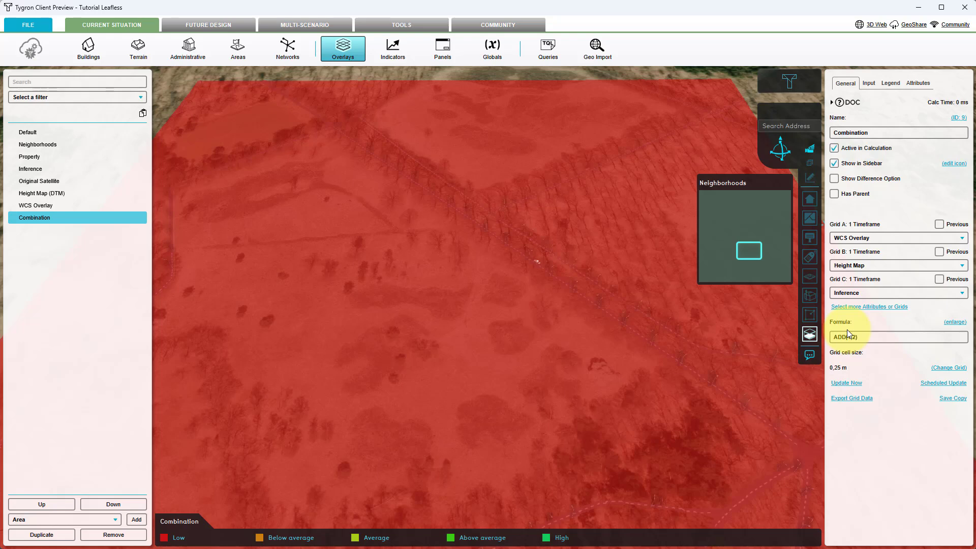
Set the Combination formula to IF(EQ(C, 8), SUB(A, B), NO_DATA) and update the overlay.
drag(860, 337, 829, 338)
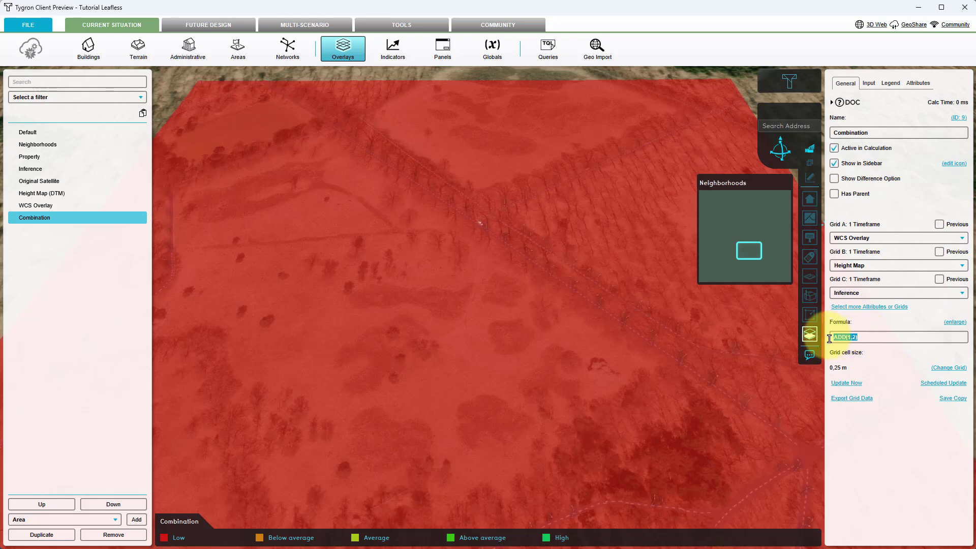
text(IF(EQ(C, 8),)
text(SUB(A, B),)
text(NO_DATA))
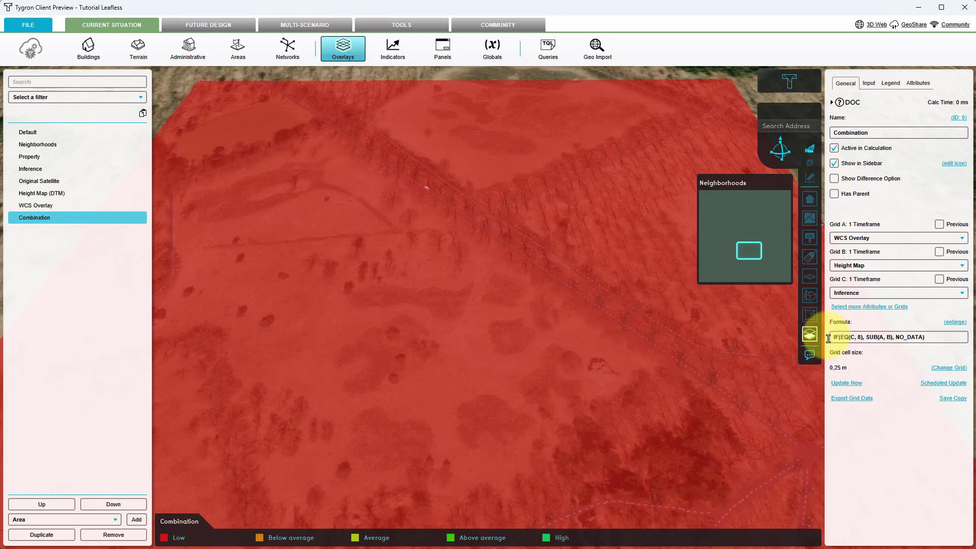
click(846, 384)
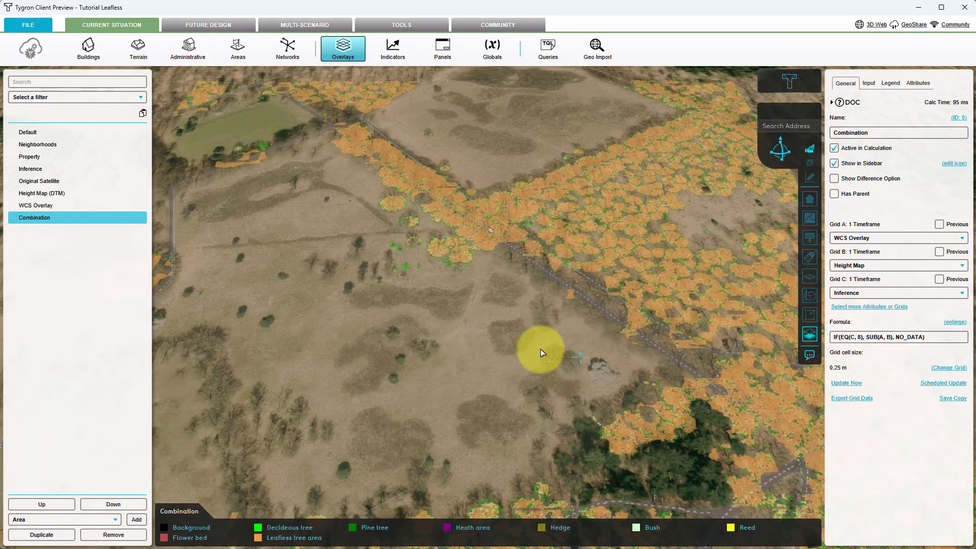
Enable a custom legend for the Combination overlay and remove all entries from Background to Leafless tree area.
drag(527, 346, 498, 326)
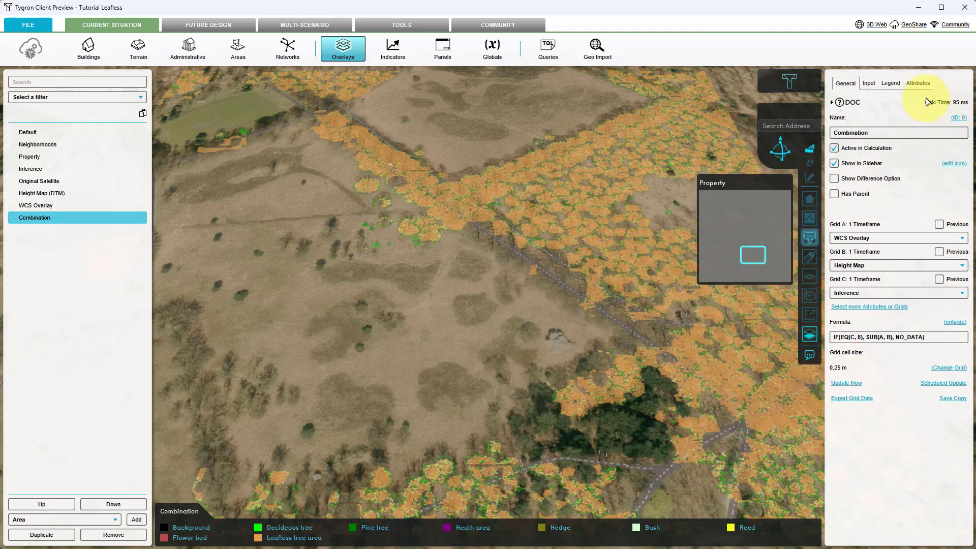
click(893, 86)
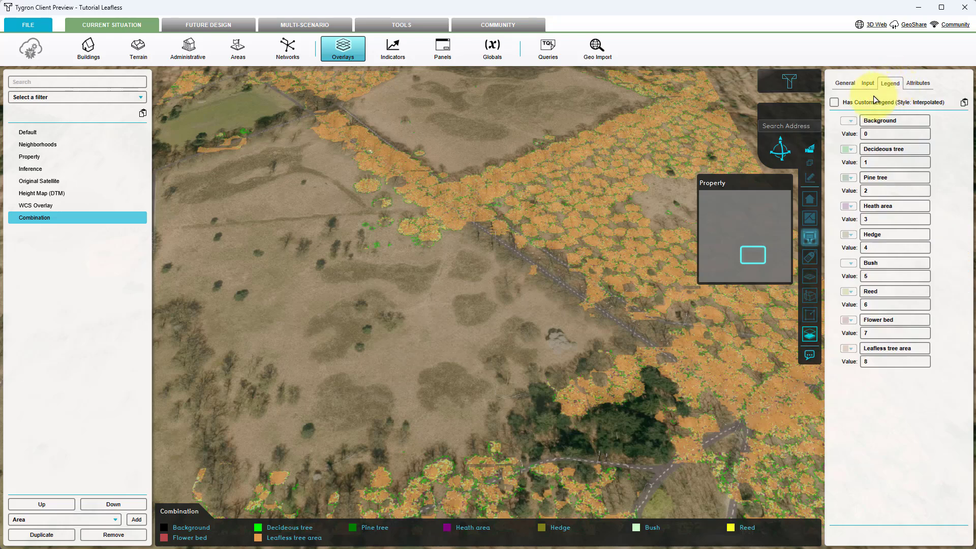
click(835, 103)
click(937, 124)
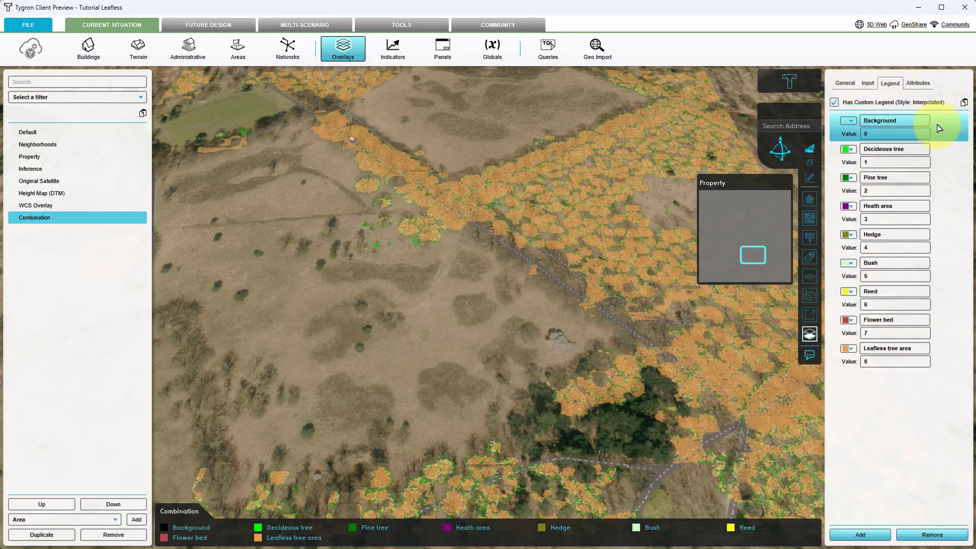
shift+click(946, 360)
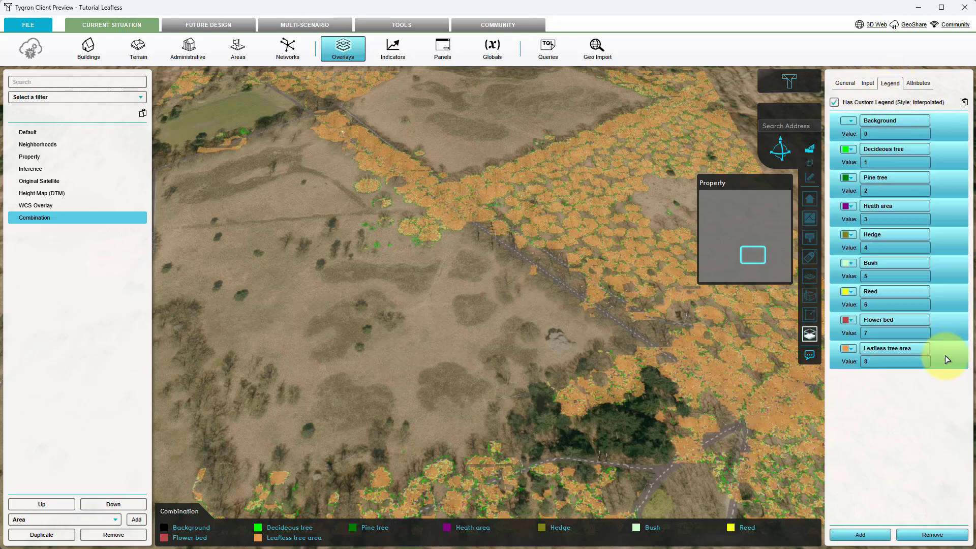
click(945, 540)
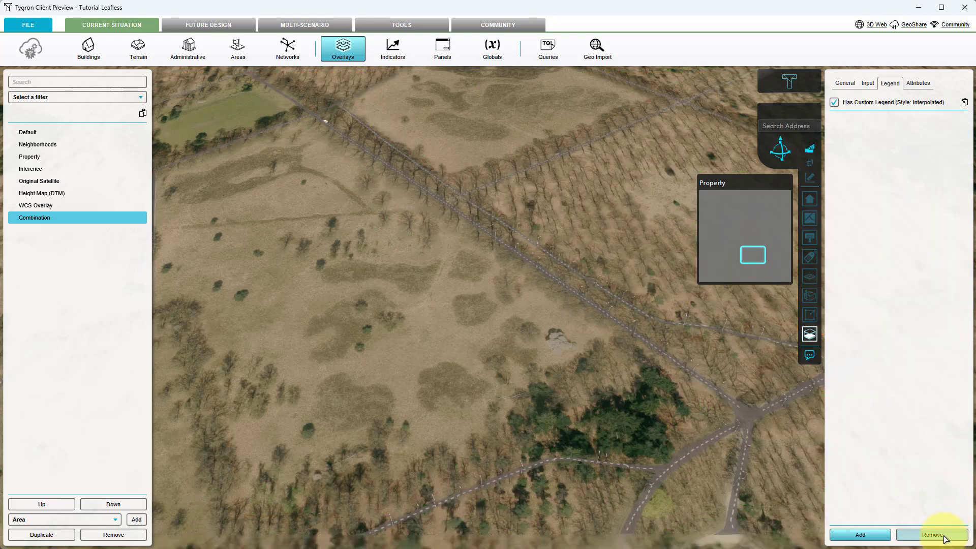
Add two entries to the custom legend and colour the first one black.
click(864, 535)
click(864, 536)
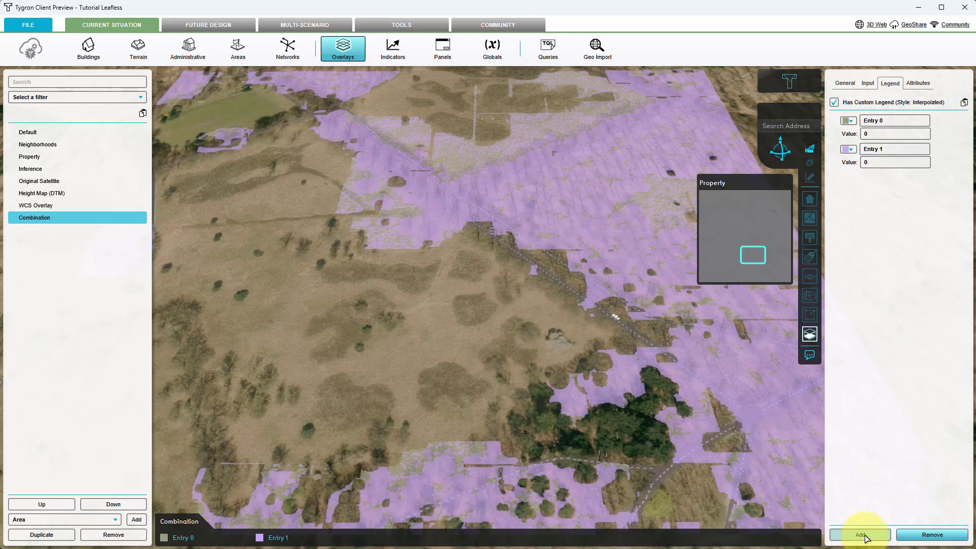
click(851, 121)
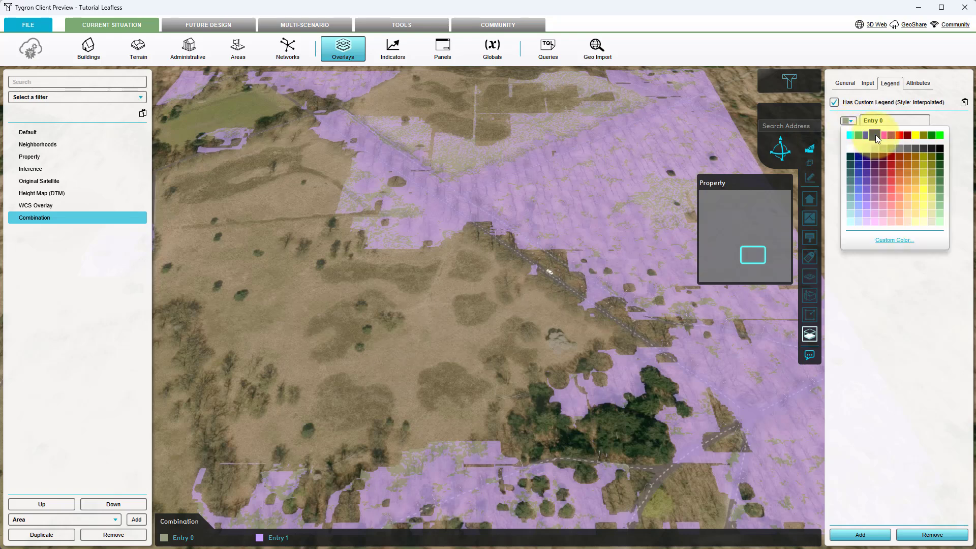
click(939, 151)
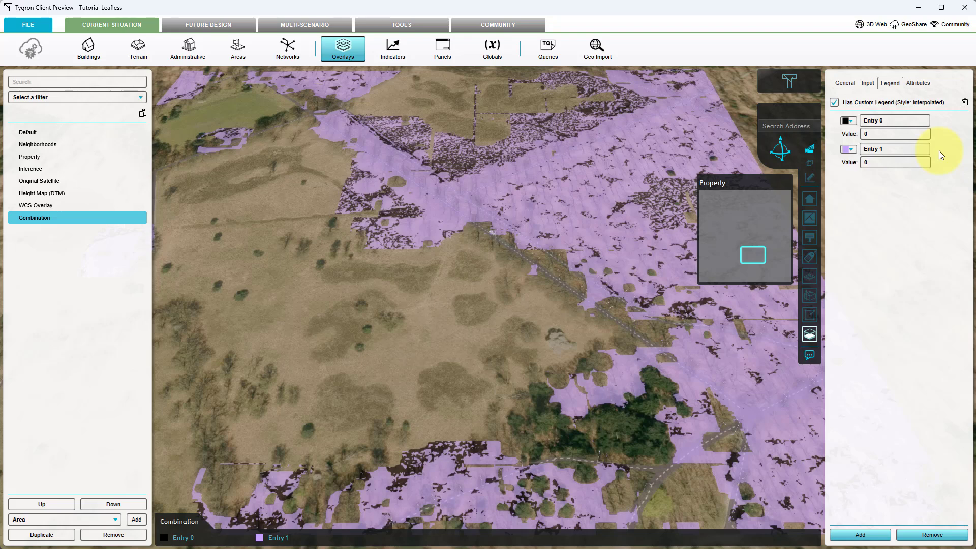
Set the second custom legend entry's value to 40 and colour it white.
click(865, 162)
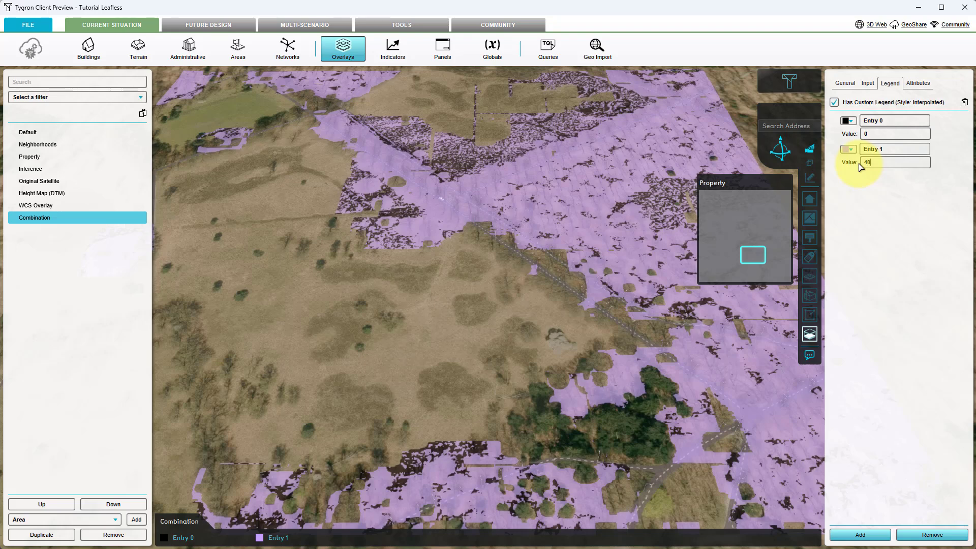
key(Return)
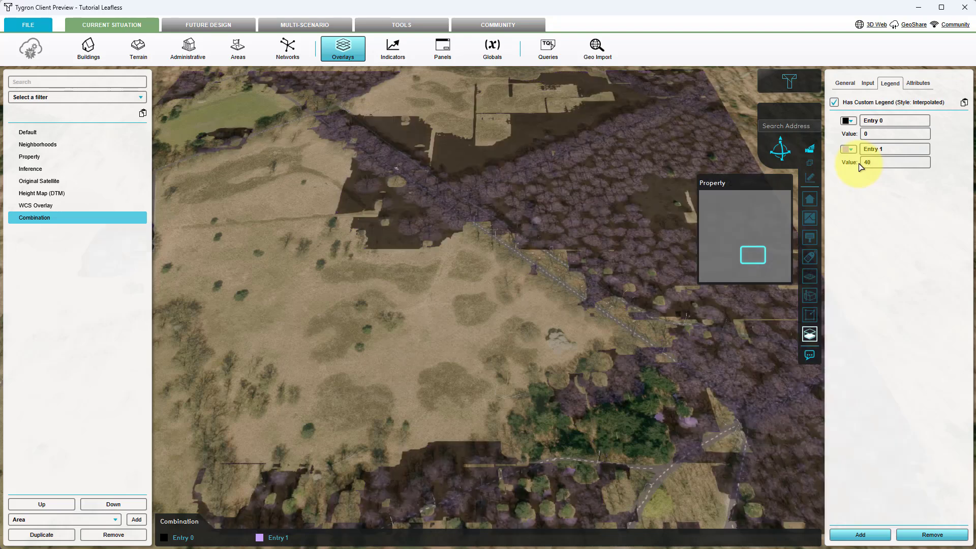
click(848, 149)
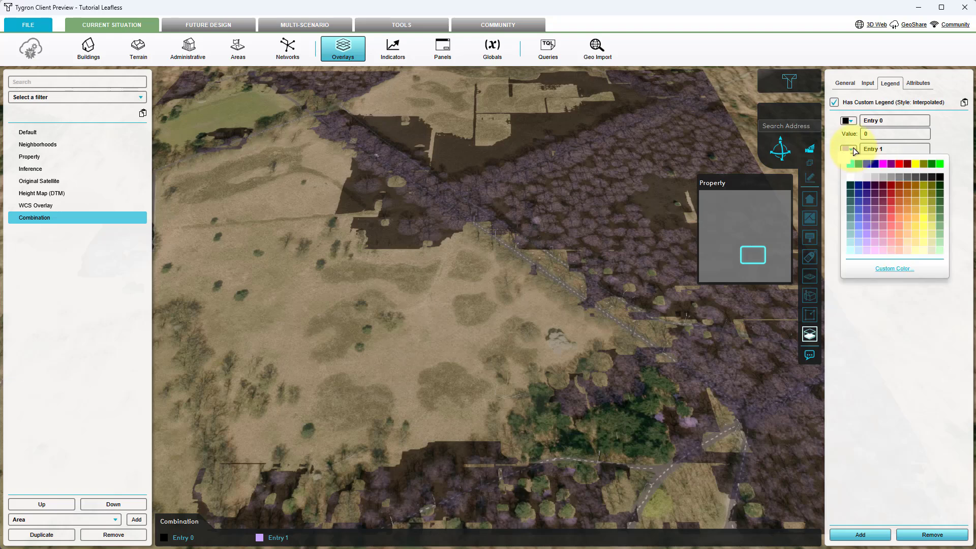
click(851, 176)
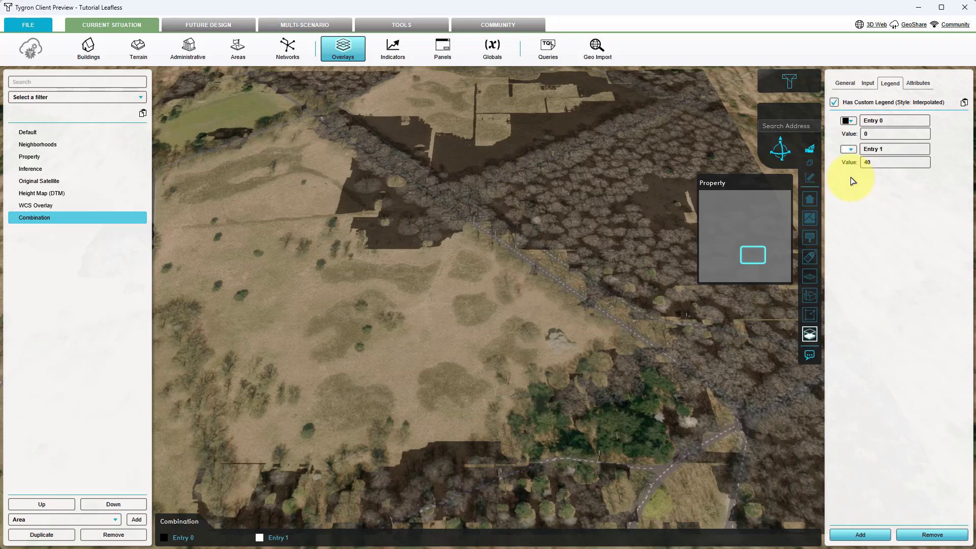
Examine the tree heights around the road up close and compare the Combination overlay with the Original Satellite overlay.
drag(664, 381, 526, 359)
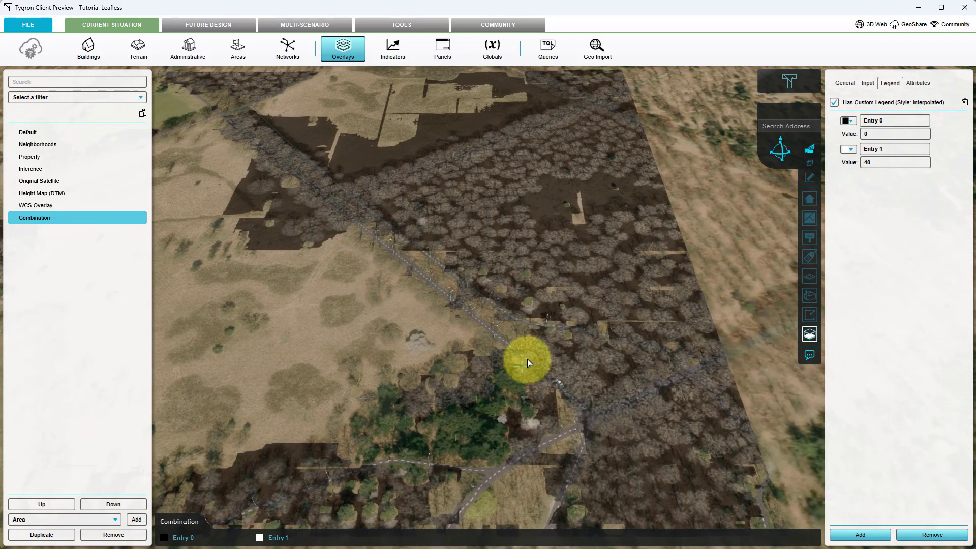
scroll(527, 359, up, 3)
drag(529, 268, 583, 366)
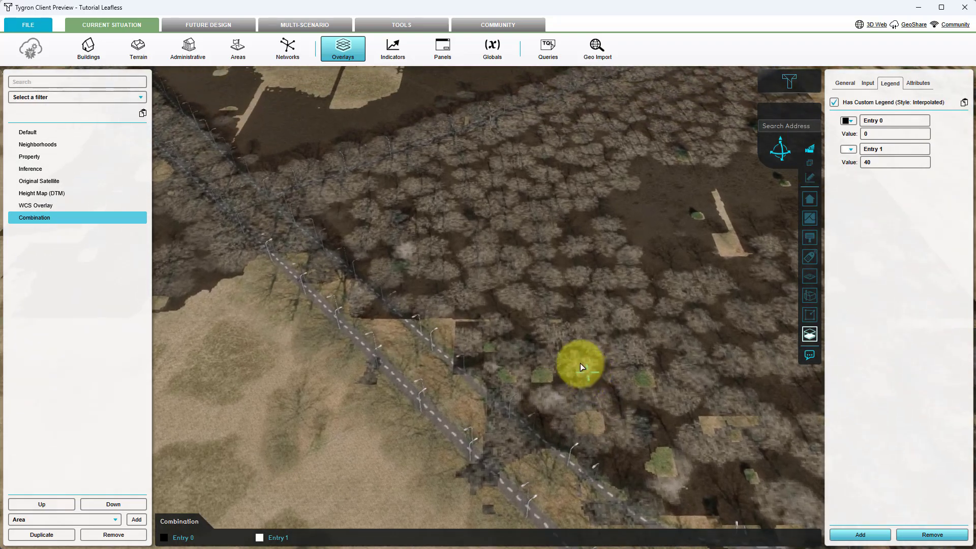
drag(348, 199, 449, 292)
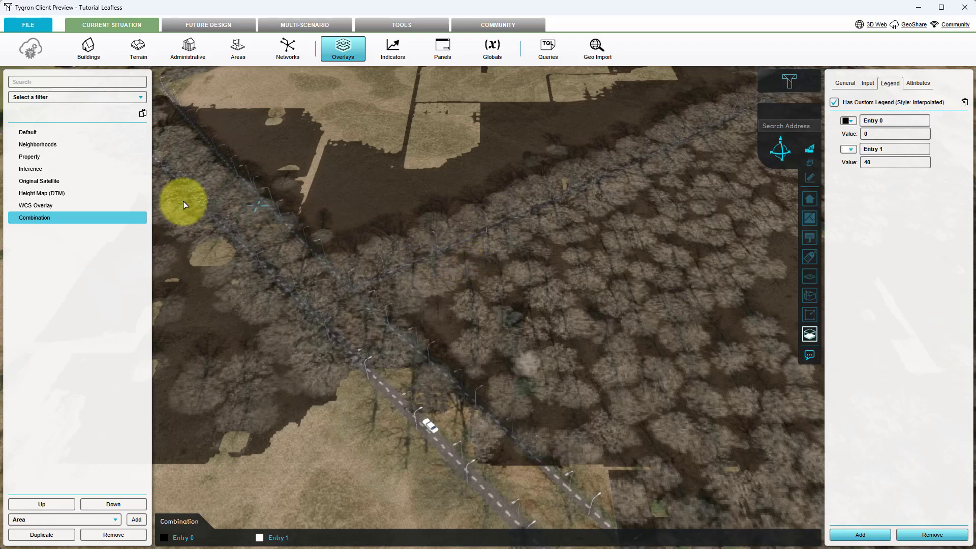
click(49, 185)
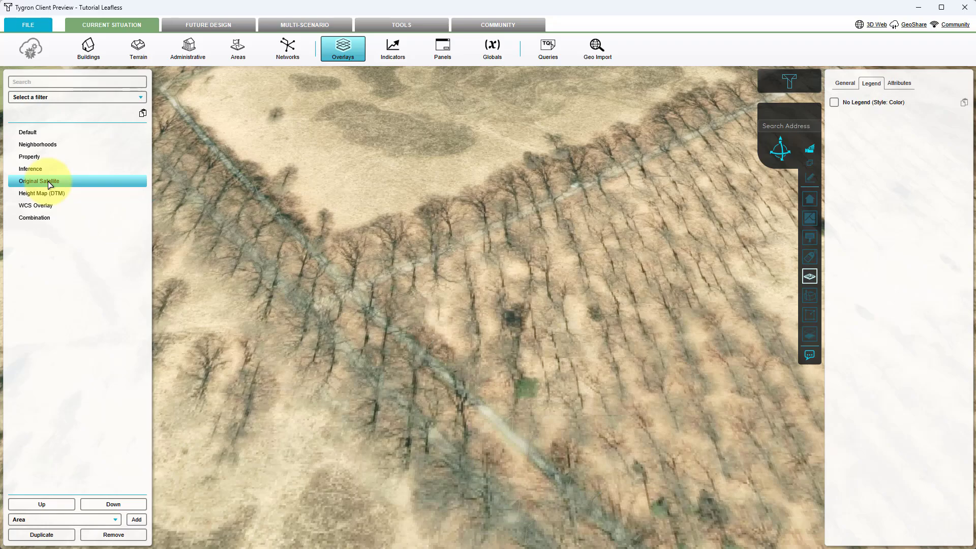
click(38, 219)
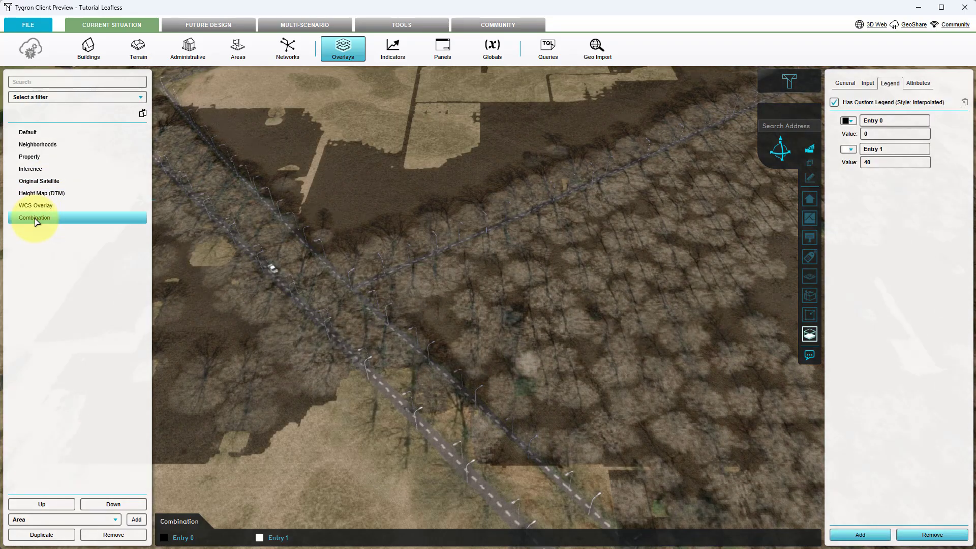